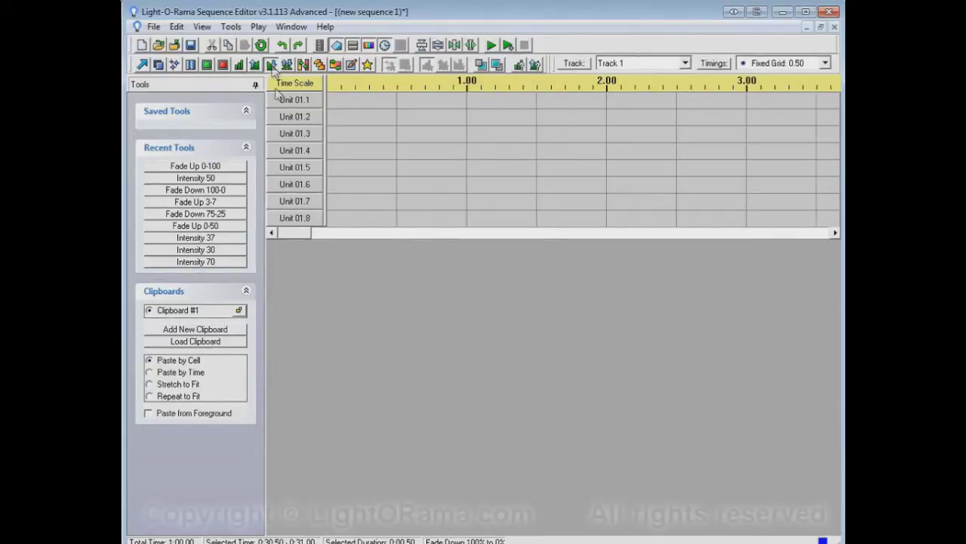
- Draw a 0–100% fade-up on Unit 01.3 and a 100–0% fade-down on Unit 01.6, both 0.50–2.00
{"action": "left_click", "coordinate": [256, 66]}
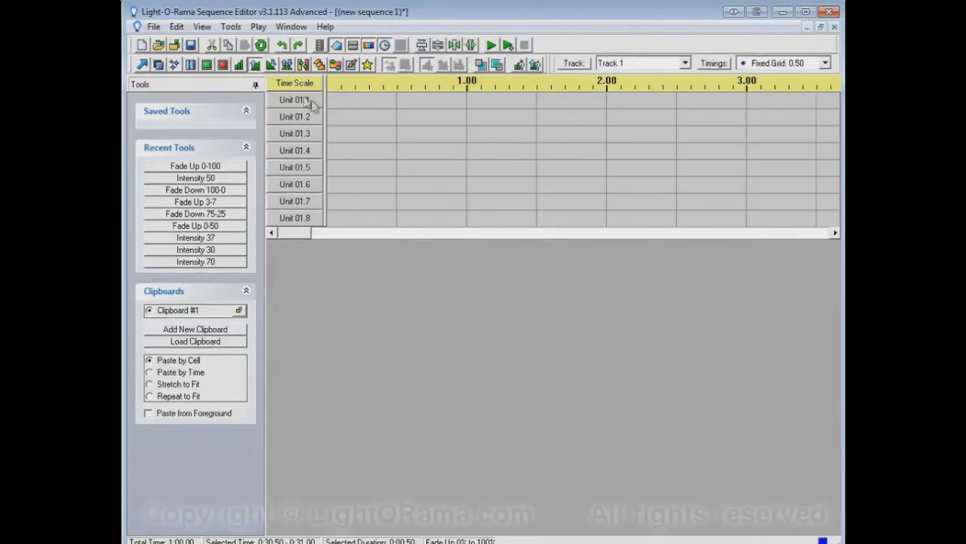
{"action": "left_click_drag", "start_coordinate": [431, 136], "coordinate": [557, 140]}
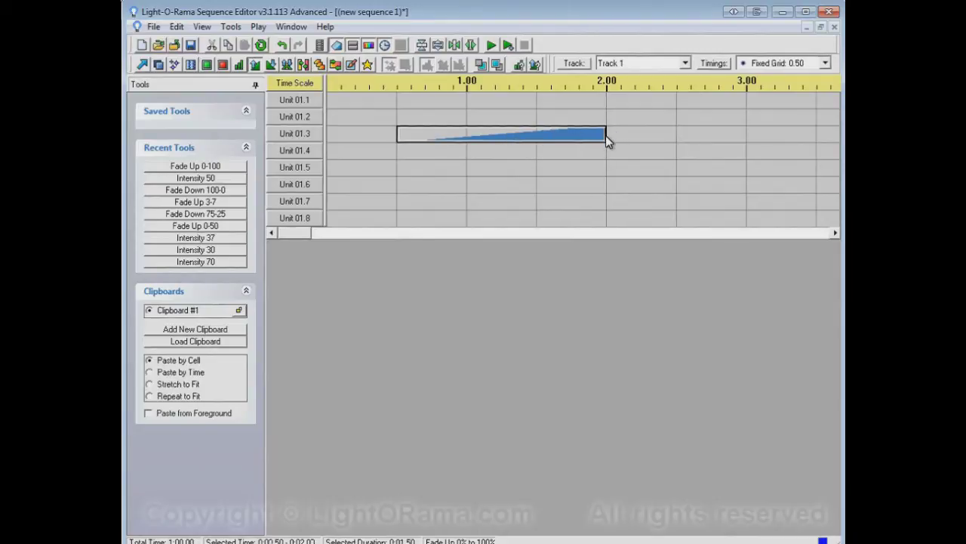
{"action": "left_click", "coordinate": [270, 65]}
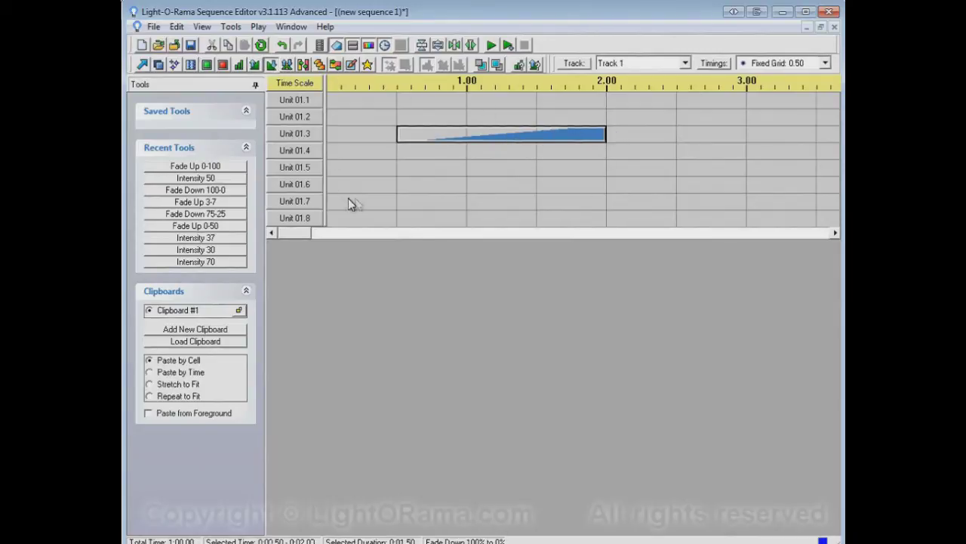
{"action": "left_click_drag", "start_coordinate": [421, 182], "coordinate": [574, 200]}
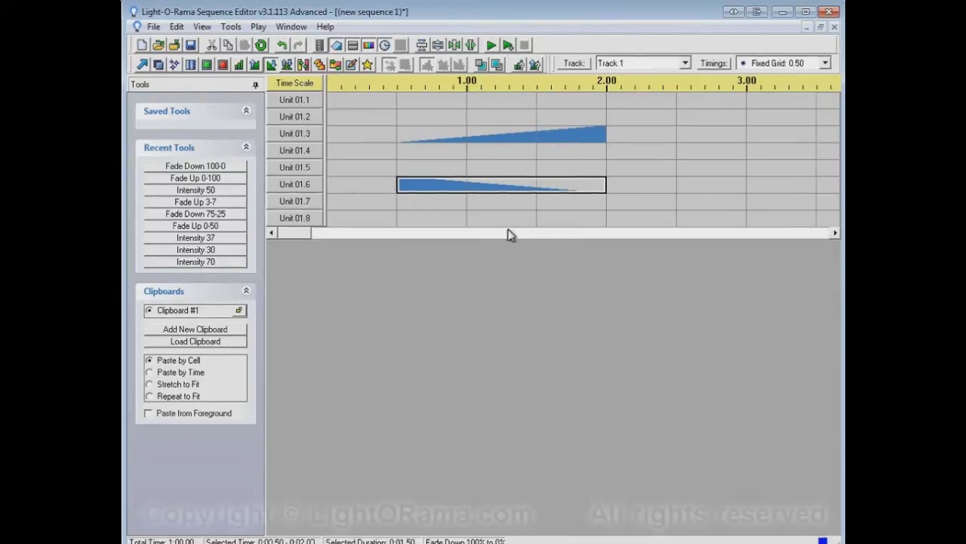
- With Intelligent Fade, add a fade-up on Unit 01.4 and a fade-down on Unit 01.7 over 2.00–3.50
{"action": "left_click", "coordinate": [287, 64]}
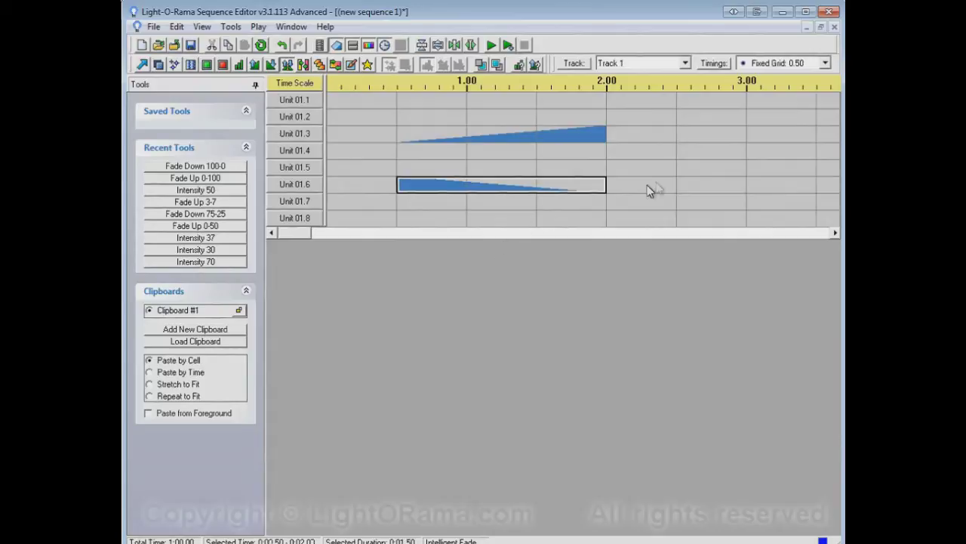
{"action": "left_click_drag", "start_coordinate": [649, 158], "coordinate": [789, 166]}
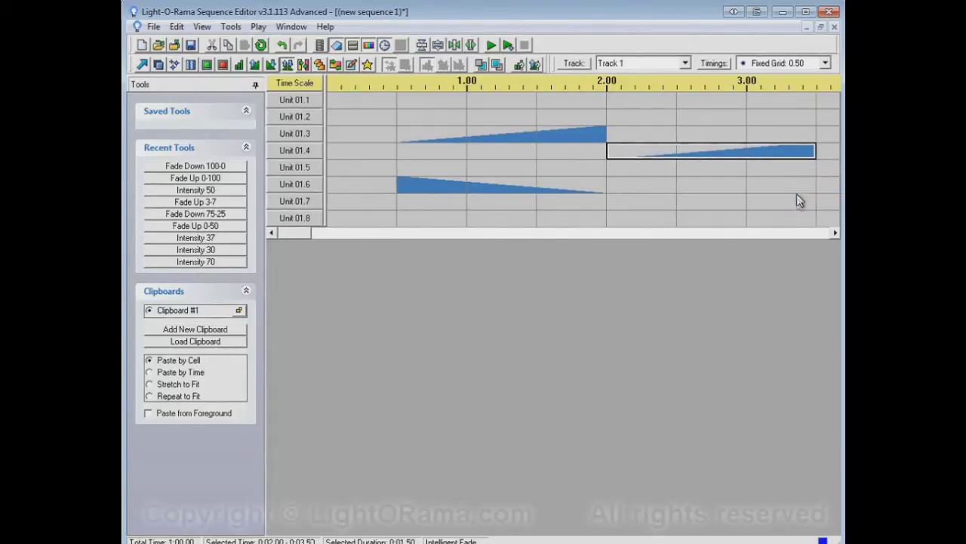
{"action": "left_click_drag", "start_coordinate": [799, 209], "coordinate": [657, 206]}
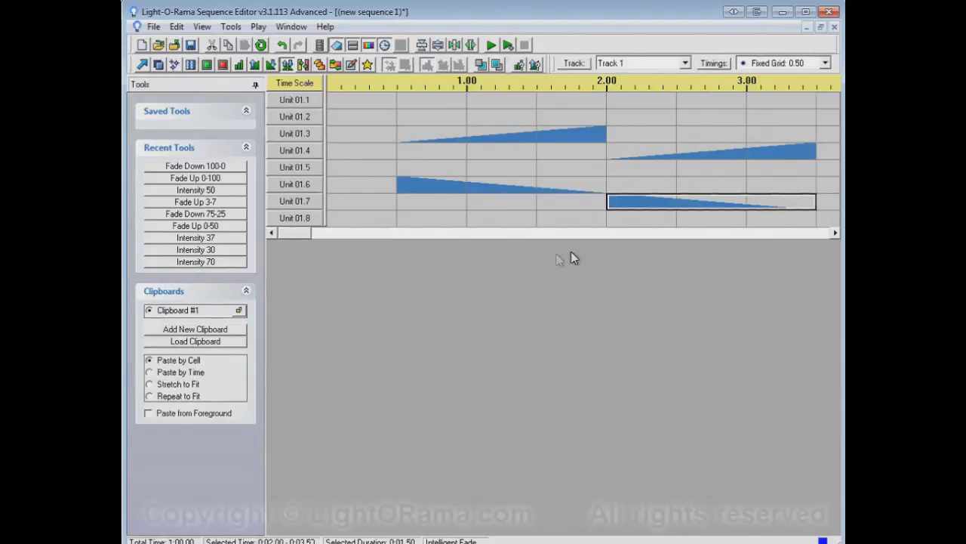
- Add fade-ups on Unit 01.2 (0.00–1.50) and Units 01.4–01.5 (0.50–1.50), plus a fade-down on Unit 01.4's first cell
{"action": "left_click", "coordinate": [255, 64]}
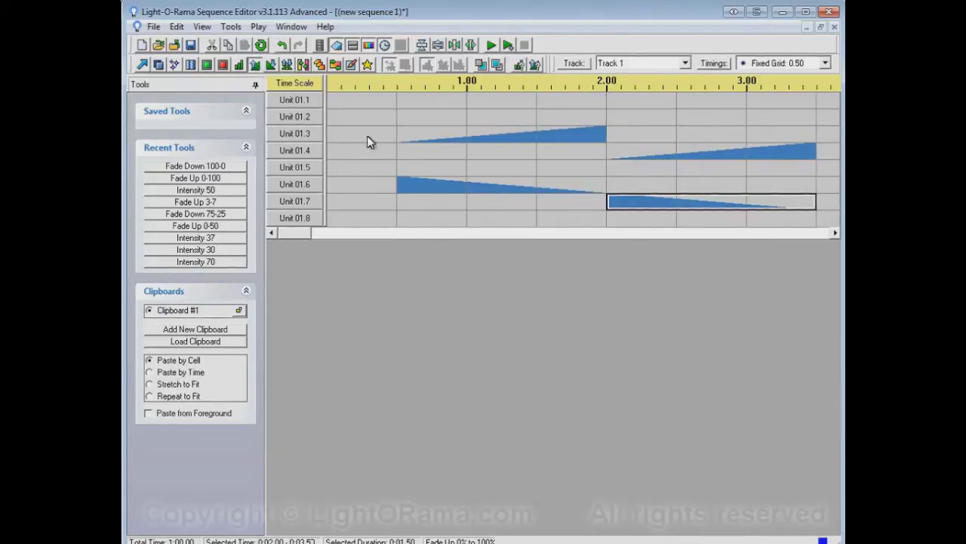
{"action": "left_click_drag", "start_coordinate": [368, 117], "coordinate": [518, 119]}
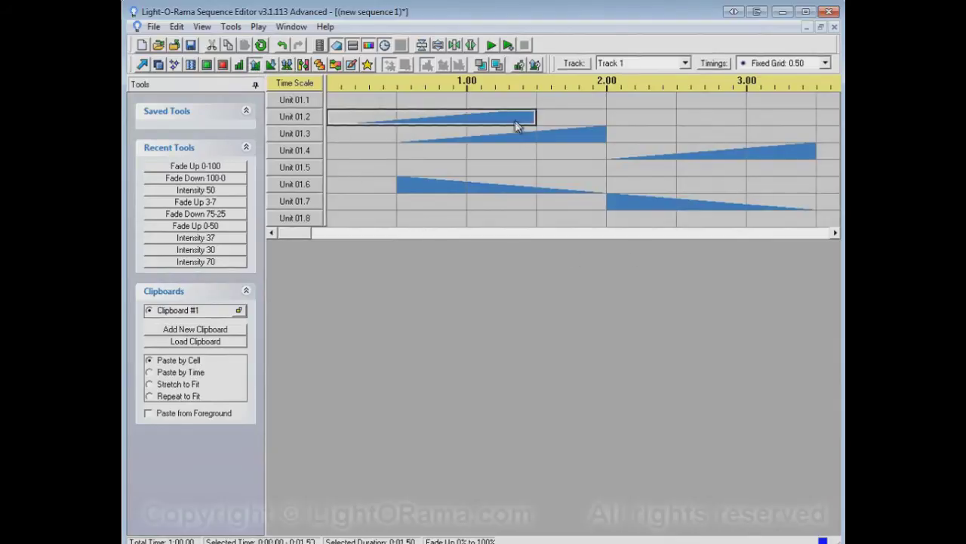
{"action": "left_click", "coordinate": [368, 151]}
{"action": "key", "text": "d"}
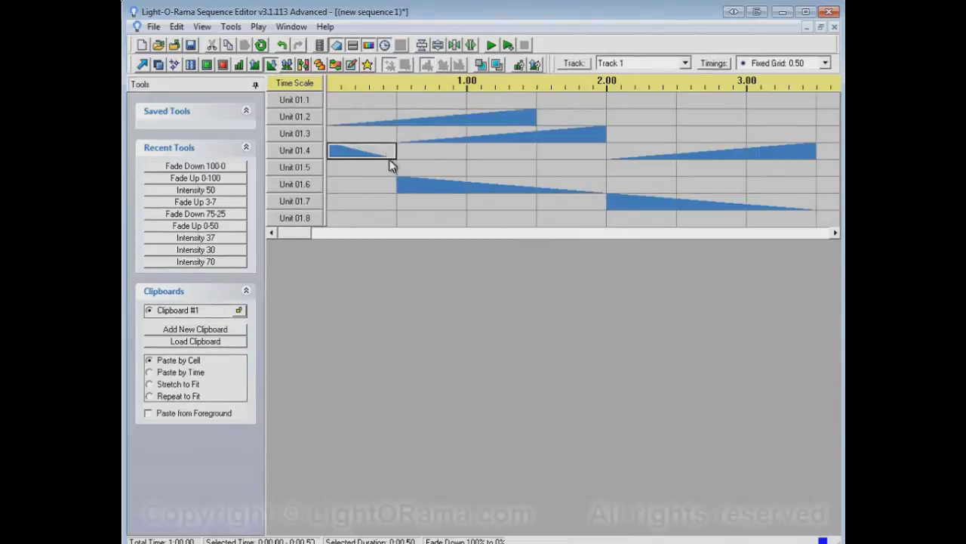
{"action": "left_click", "coordinate": [255, 64]}
{"action": "left_click_drag", "start_coordinate": [455, 145], "coordinate": [487, 170]}
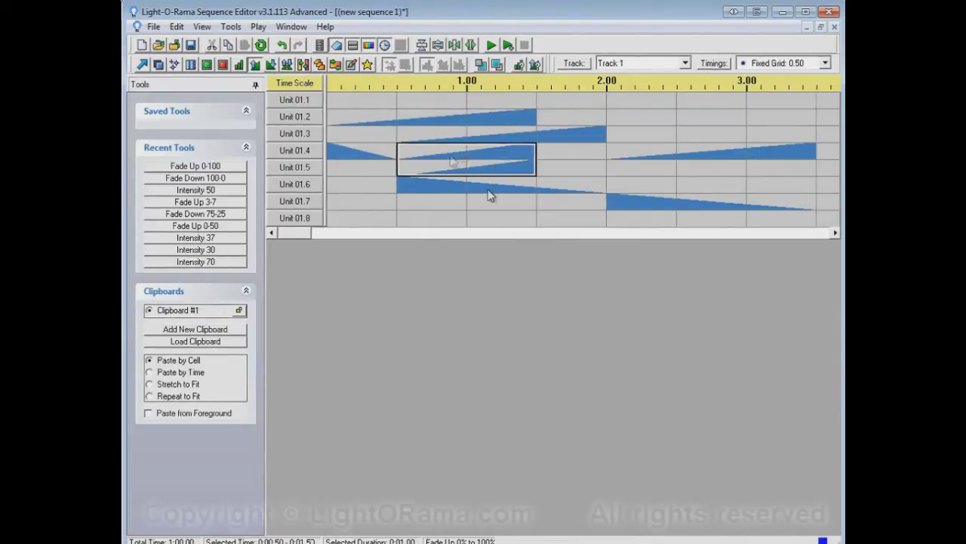
{"action": "left_click", "coordinate": [287, 64]}
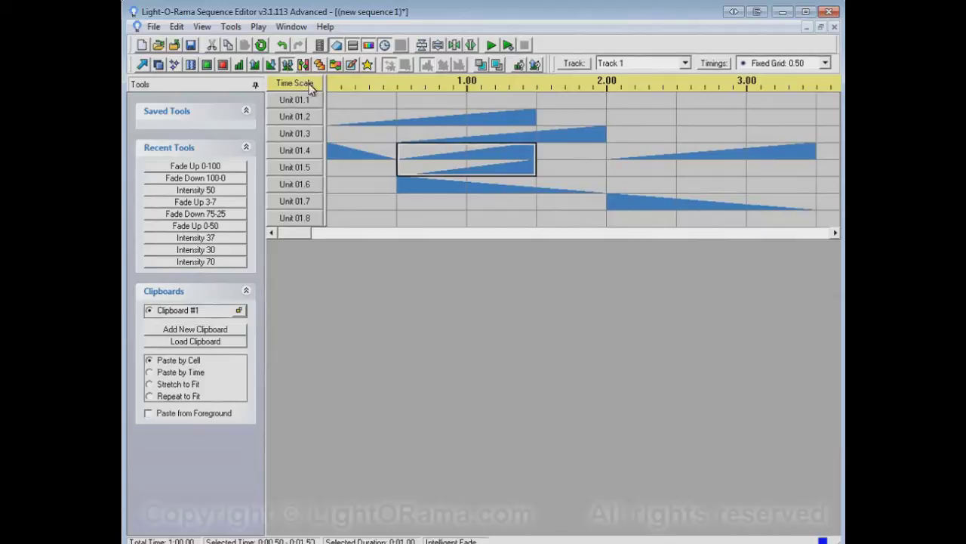
- Page to the 4–7 s span and add a fade-up on Unit 01.2 and a fade-down on Unit 01.6, 4.00–5.50
{"action": "left_click", "coordinate": [426, 232]}
{"action": "left_click", "coordinate": [415, 117]}
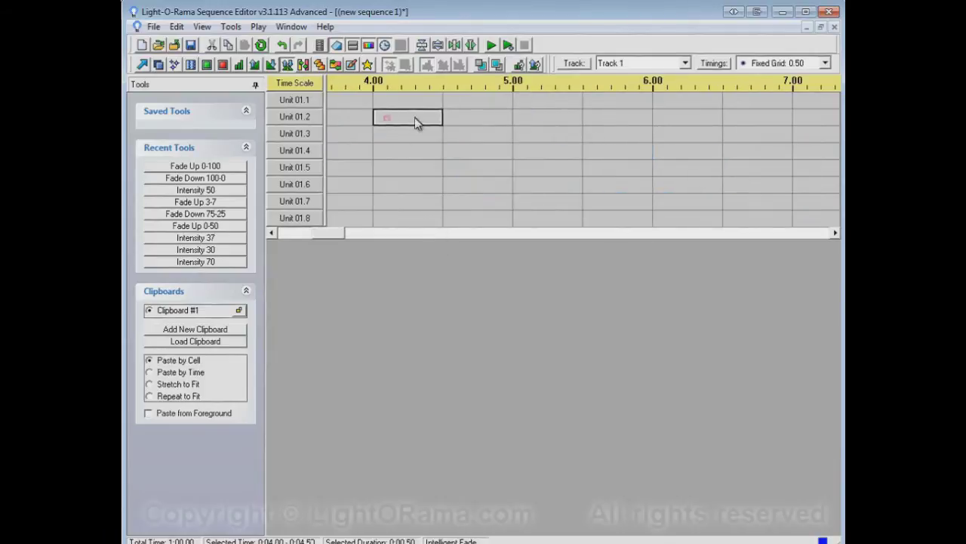
{"action": "left_click_drag", "start_coordinate": [414, 117], "coordinate": [514, 121]}
{"action": "left_click", "coordinate": [513, 121]}
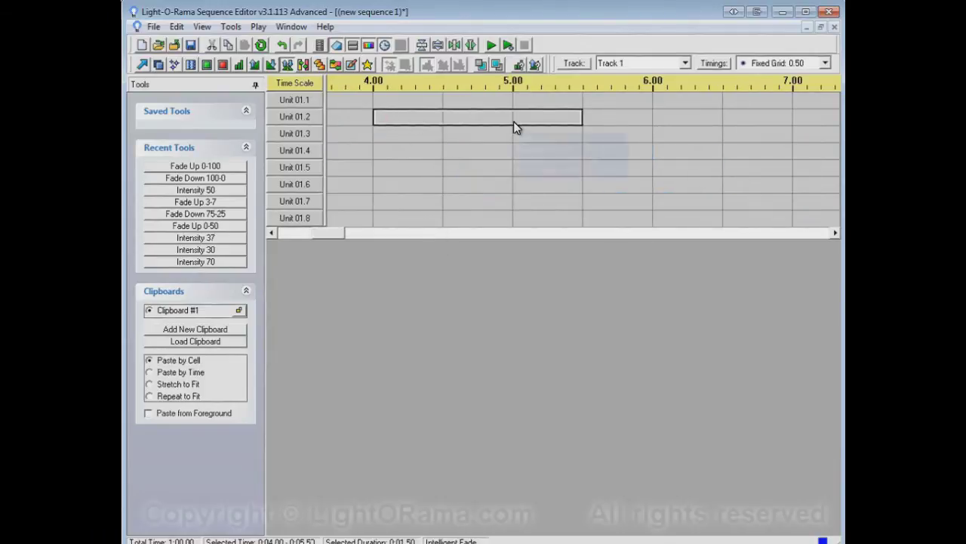
{"action": "left_click_drag", "start_coordinate": [573, 184], "coordinate": [410, 187]}
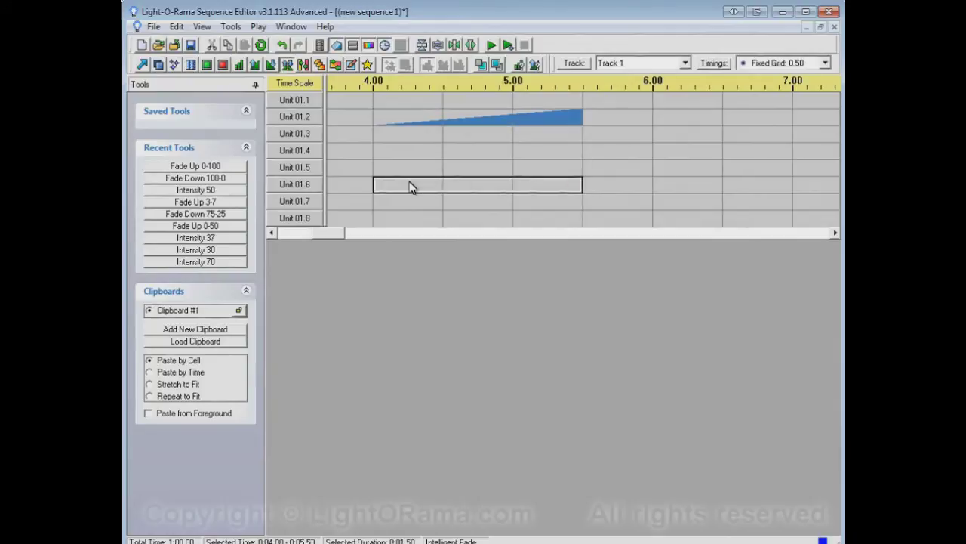
{"action": "left_click", "coordinate": [409, 187]}
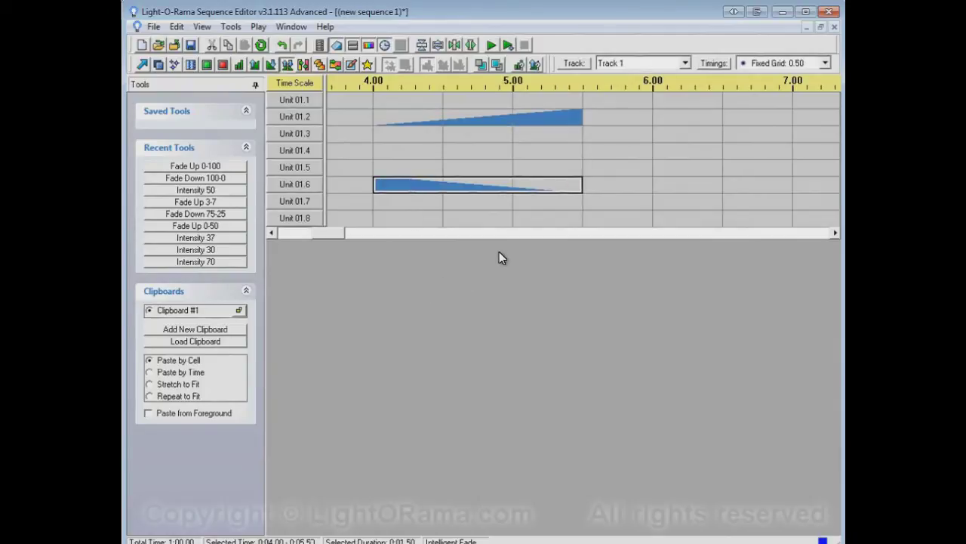
- Page to the 8.00–11.00 span and set Unit 01.4 to 50% intensity from 7.50 to 8.00
{"action": "left_click", "coordinate": [537, 235]}
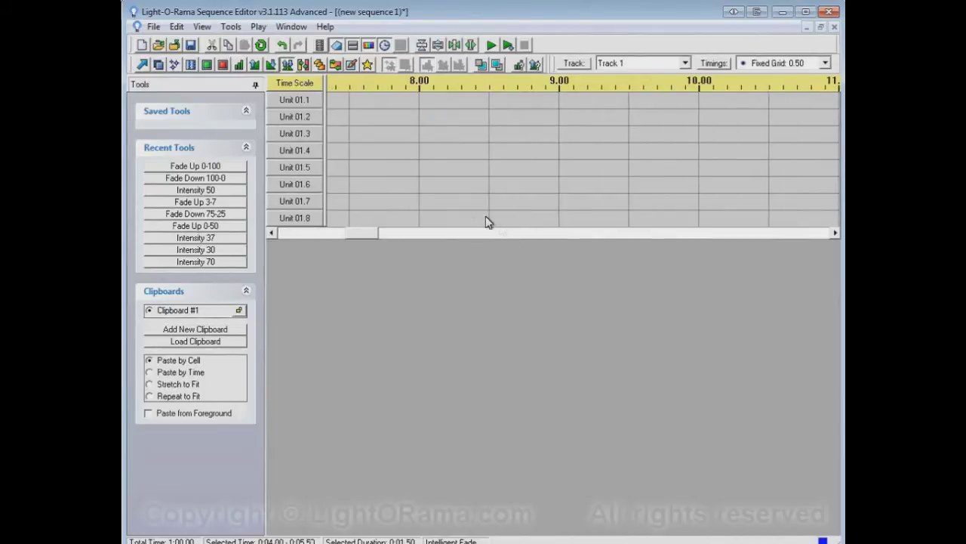
{"action": "left_click", "coordinate": [389, 155]}
{"action": "left_click", "coordinate": [389, 156]}
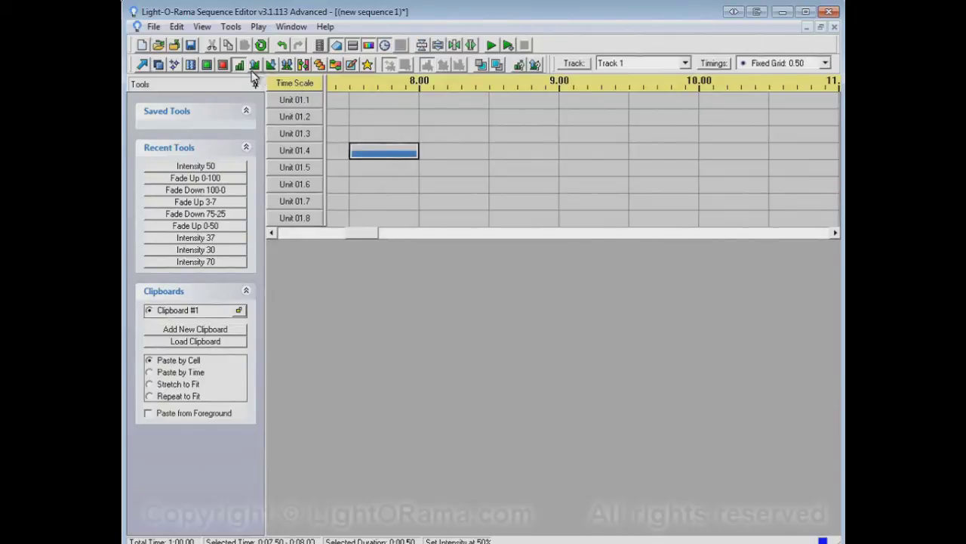
- Turn Unit 01.4 fully on from 9.00 to 9.50
{"action": "left_click", "coordinate": [209, 65]}
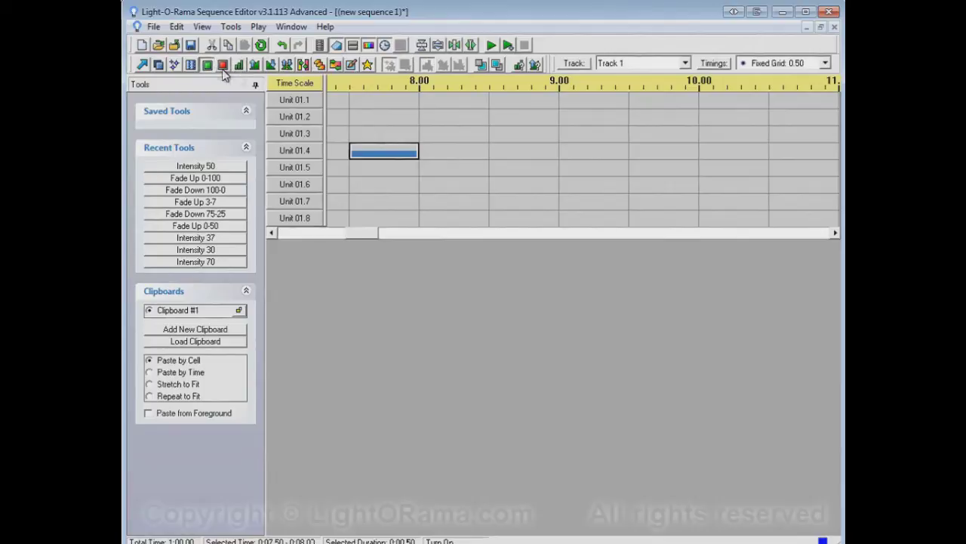
{"action": "left_click", "coordinate": [594, 152]}
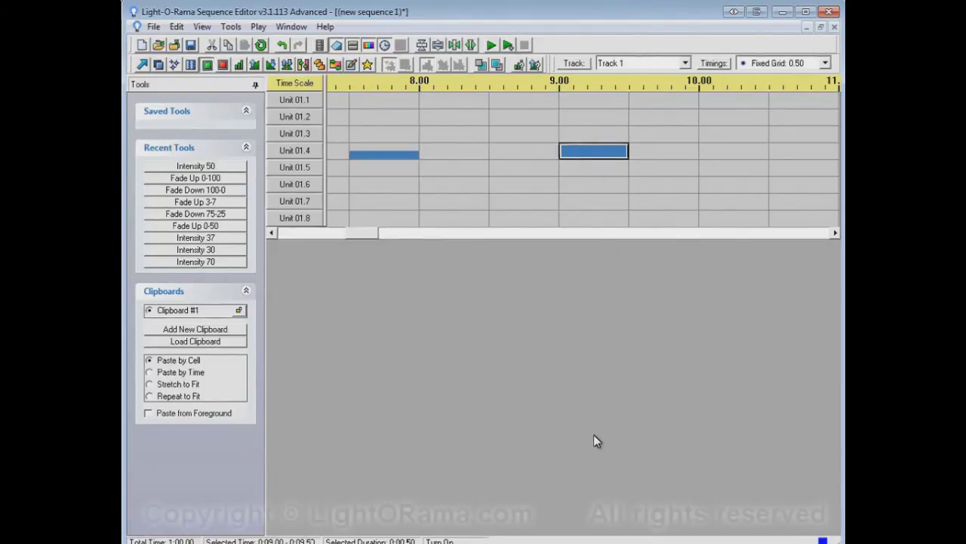
{"action": "left_click", "coordinate": [287, 65]}
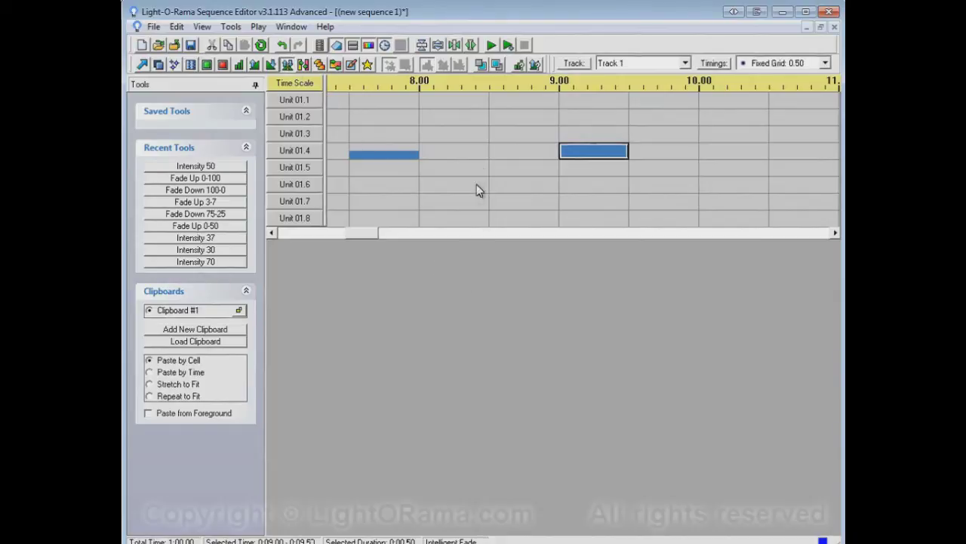
- Fill Unit 01.4's 8.00–9.00 gap with an intelligent fade from 50% to 100%, then deselect it
{"action": "mouse_move", "coordinate": [496, 155]}
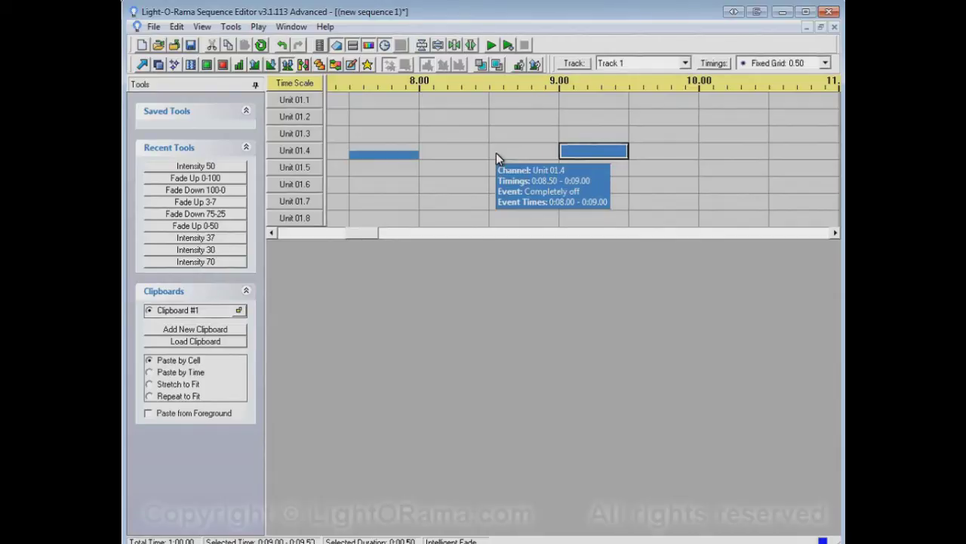
{"action": "left_click", "coordinate": [496, 161]}
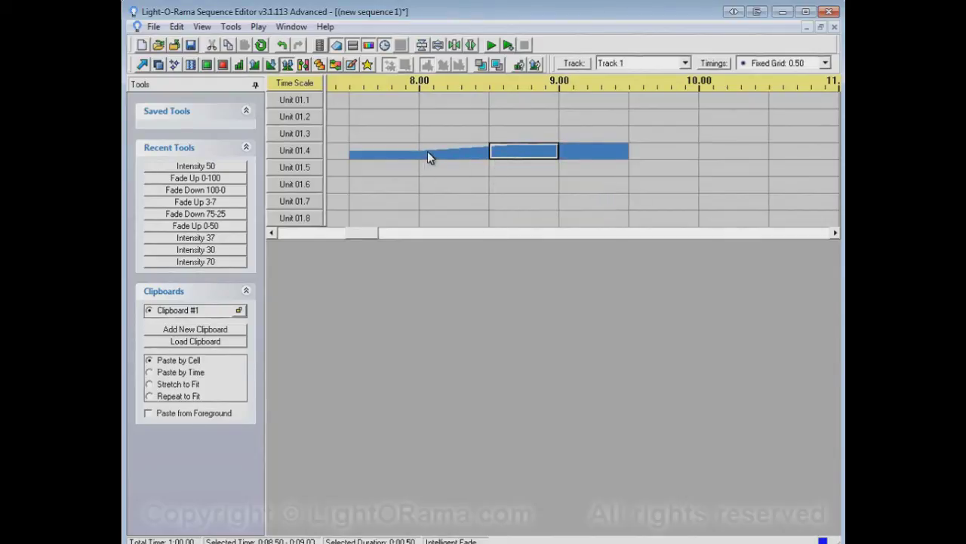
{"action": "left_click", "coordinate": [142, 65]}
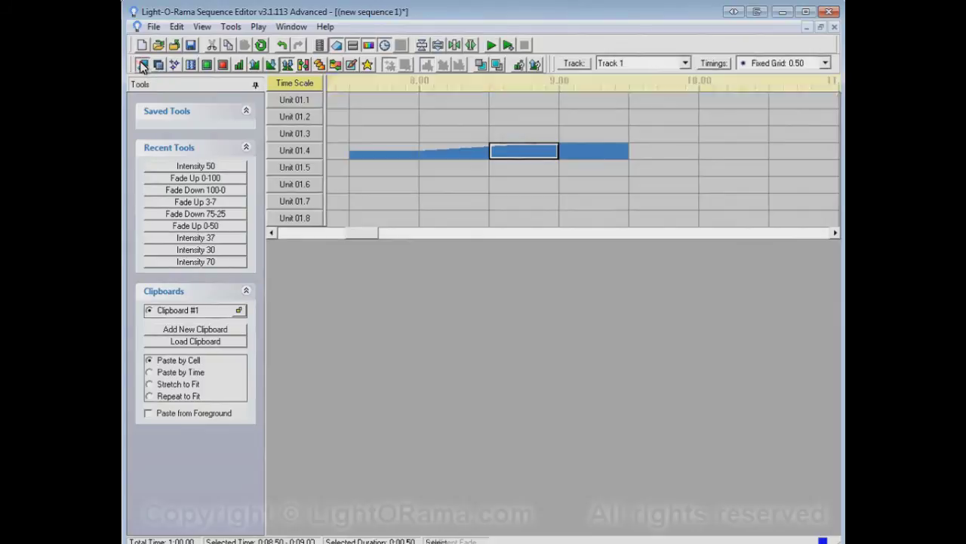
{"action": "left_click", "coordinate": [645, 219]}
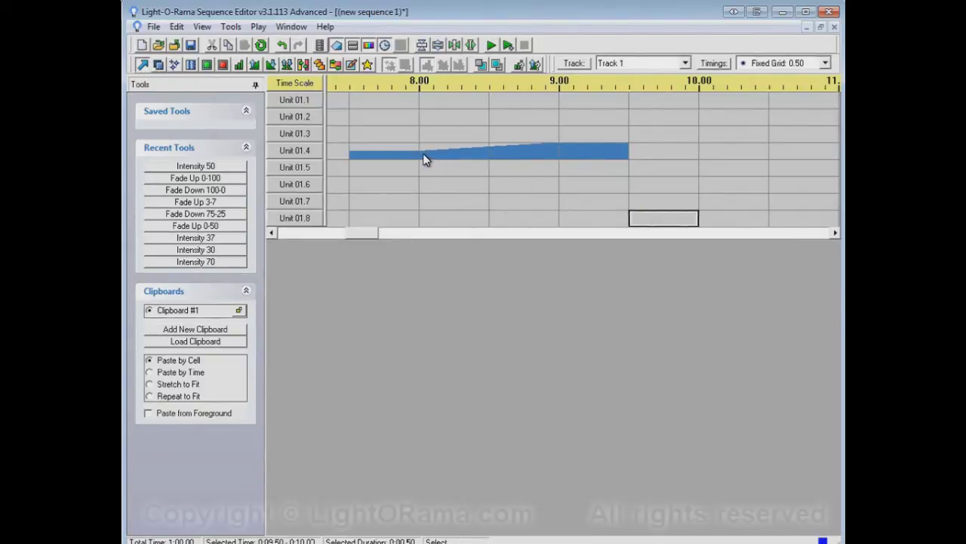
{"action": "mouse_move", "coordinate": [421, 157]}
- Clear Unit 01.4 at 8.50–9.50, add a 0–100 fade-up at 10.00, and bridge the gap with a fade-down
{"action": "left_click", "coordinate": [223, 64]}
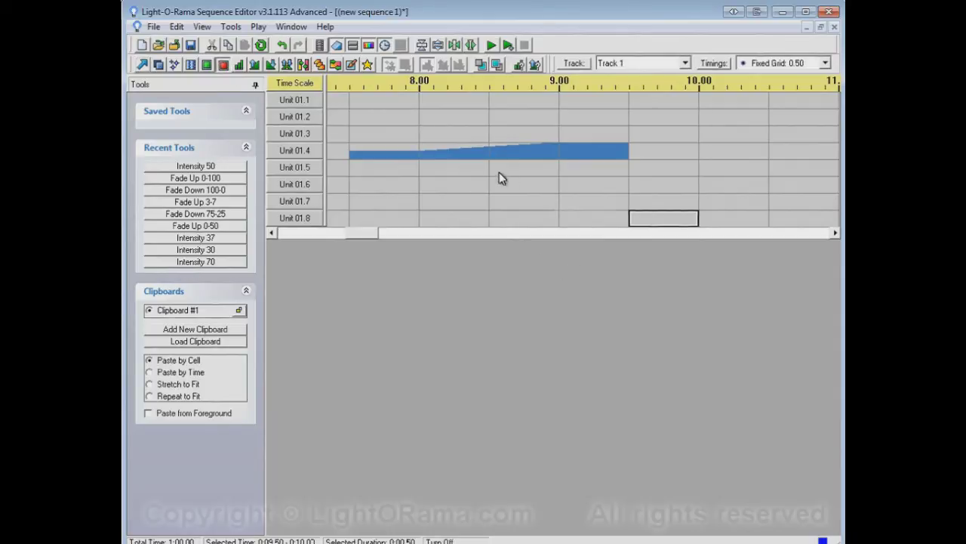
{"action": "left_click_drag", "start_coordinate": [524, 156], "coordinate": [595, 156]}
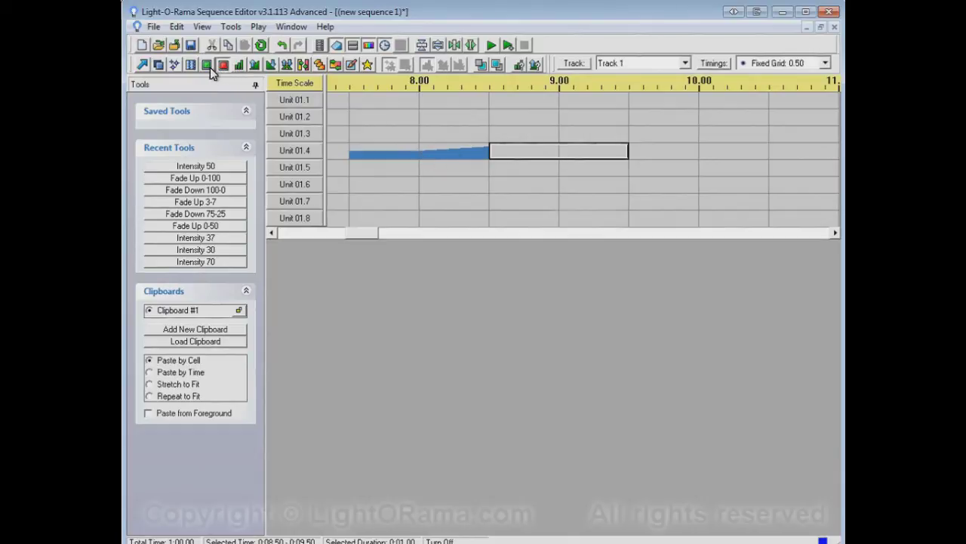
{"action": "left_click", "coordinate": [256, 65]}
{"action": "left_click", "coordinate": [758, 155]}
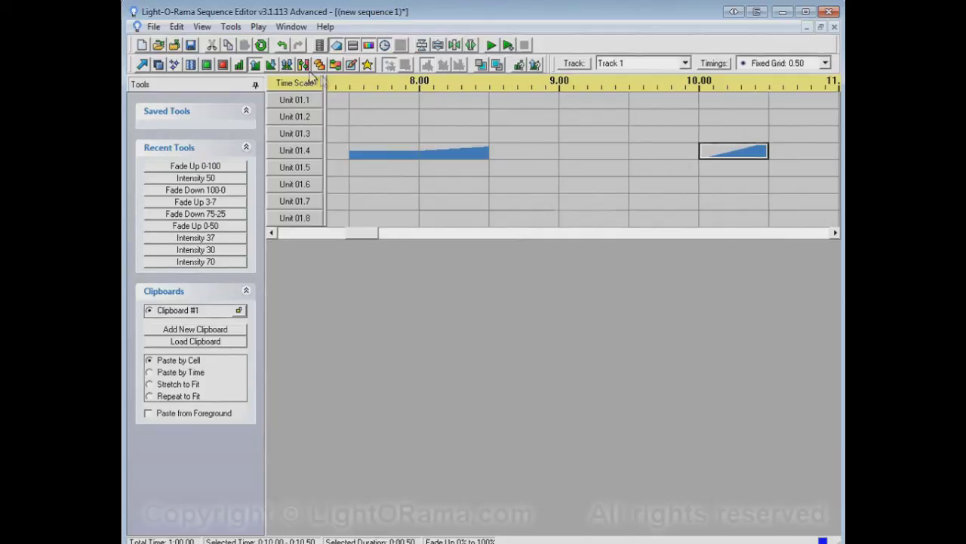
{"action": "left_click", "coordinate": [287, 65]}
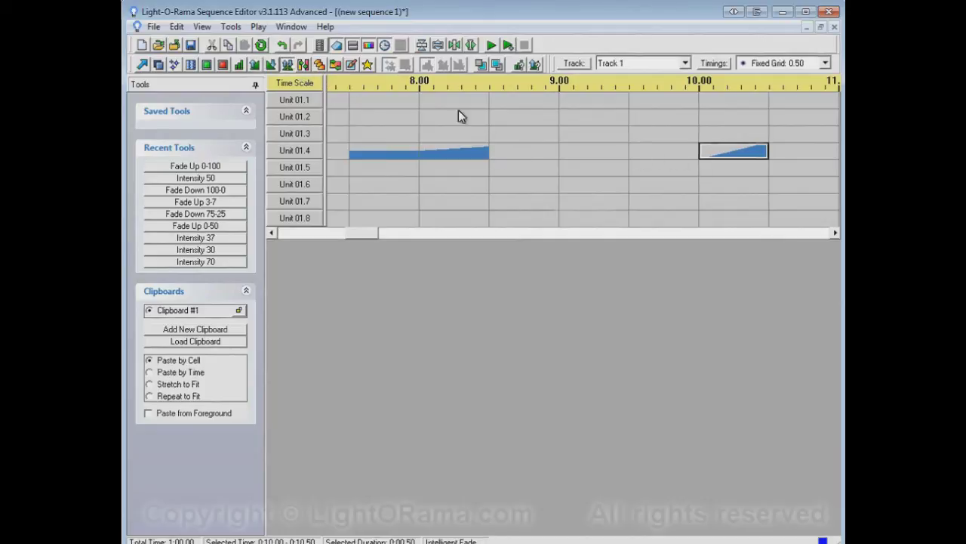
{"action": "left_click", "coordinate": [604, 159]}
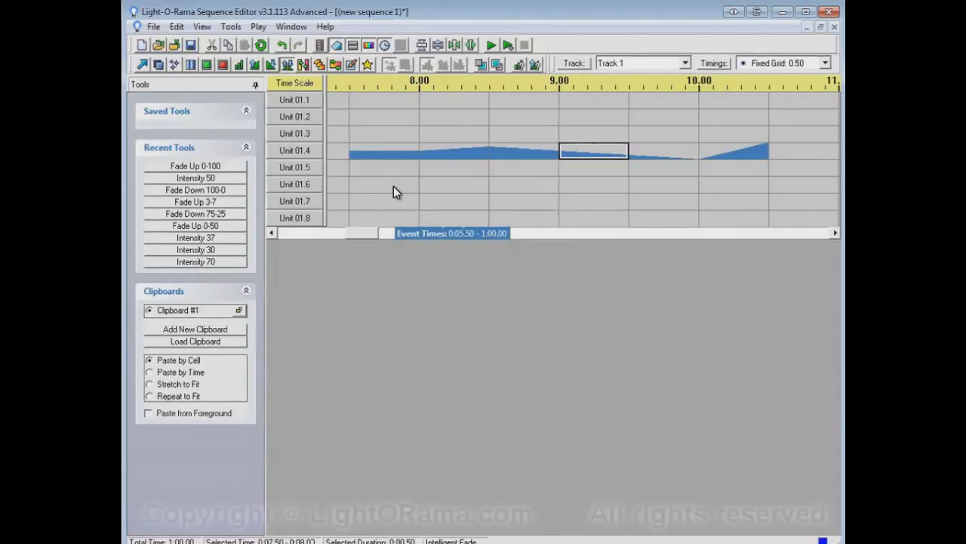
- On Unit 01.6, fade up 7.50–9.00, fade down 10.00–11.00, and fill the 9.00–10.00 gap
{"action": "left_click_drag", "start_coordinate": [393, 186], "coordinate": [522, 194]}
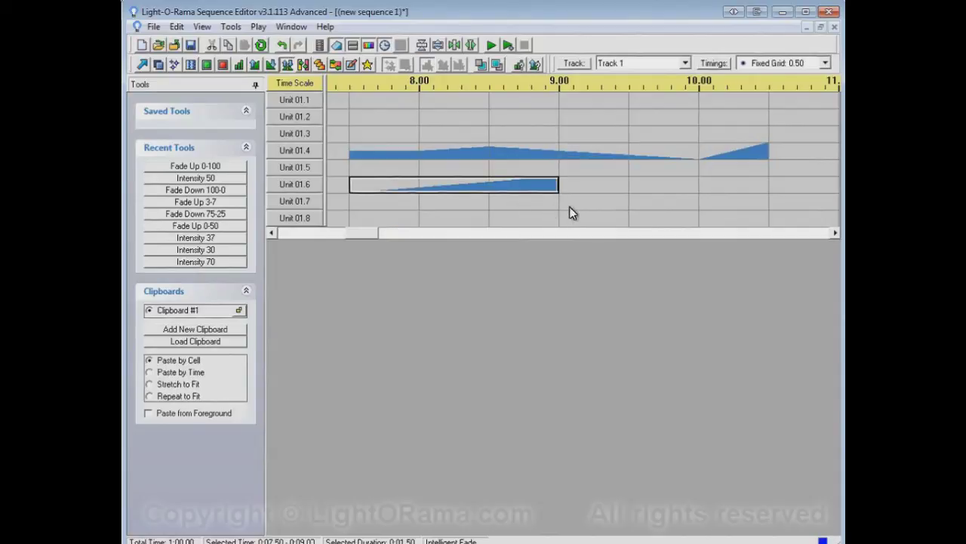
{"action": "left_click_drag", "start_coordinate": [789, 188], "coordinate": [736, 189]}
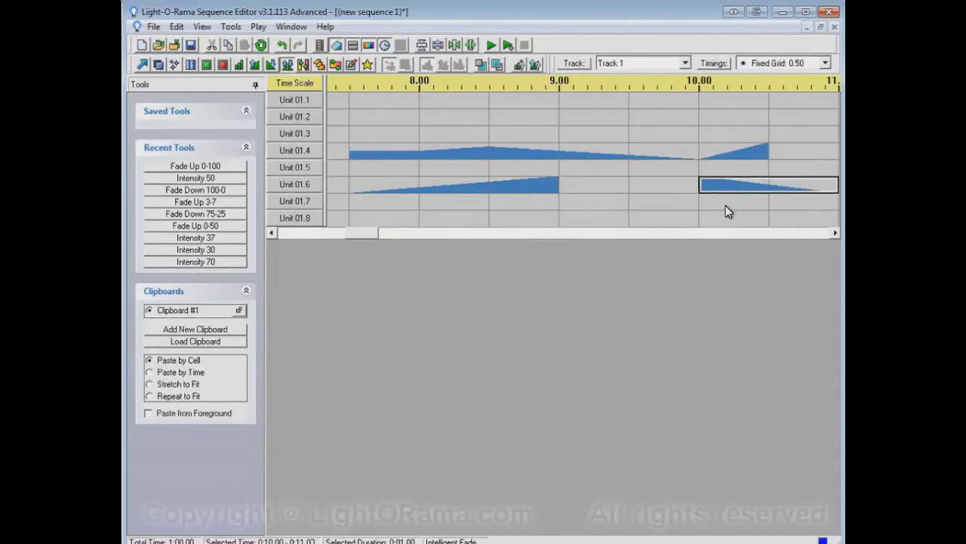
{"action": "left_click", "coordinate": [638, 184]}
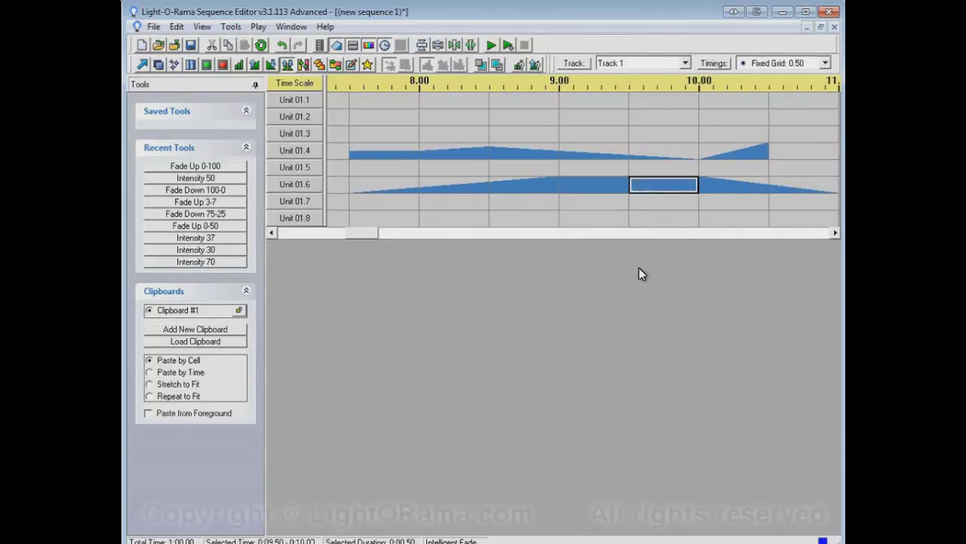